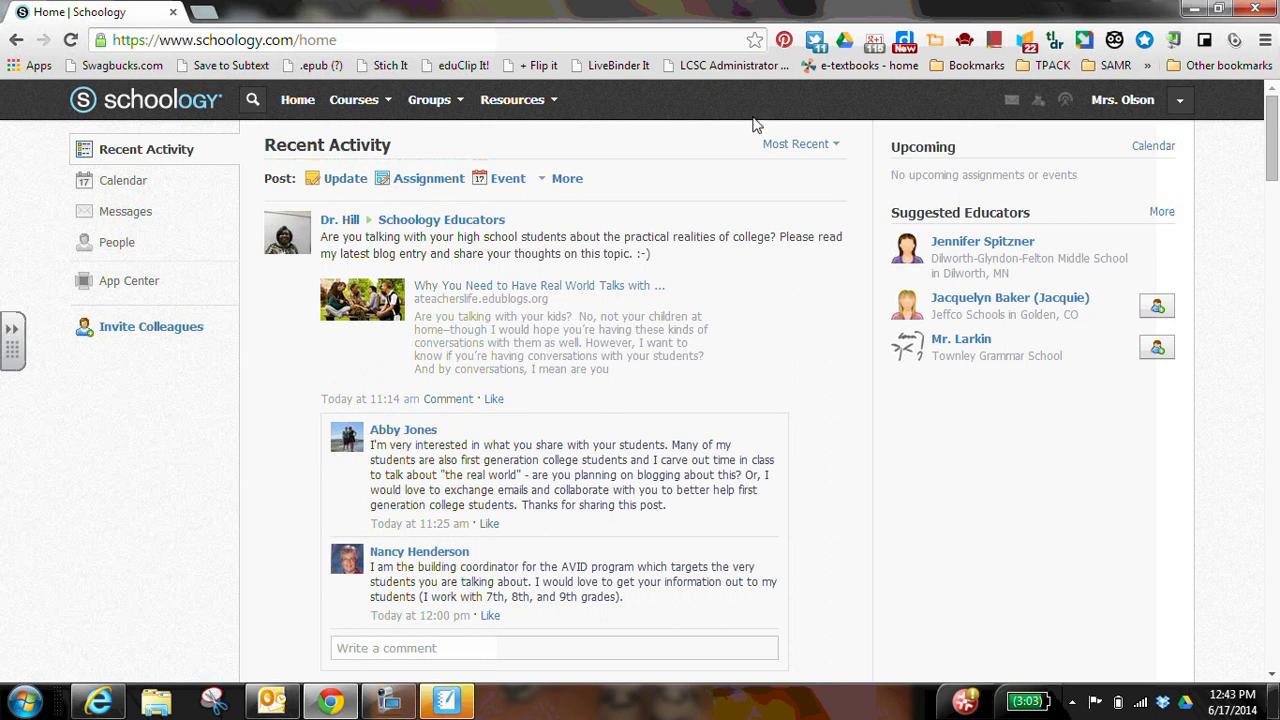
Show the Courses list with the Math Skills sections, sample course and training course
left_click(386, 104)
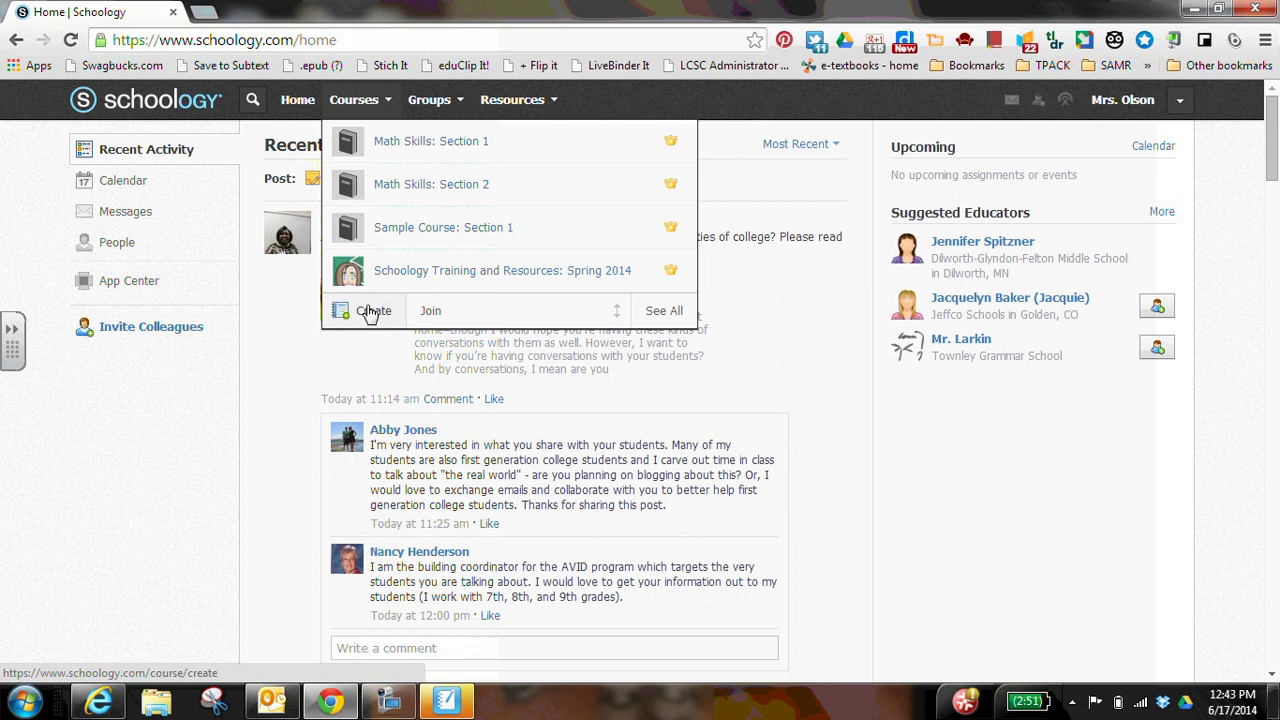
Fill the new course form with name Algebra I, Section 1 and subject Mathematics
left_click(370, 313)
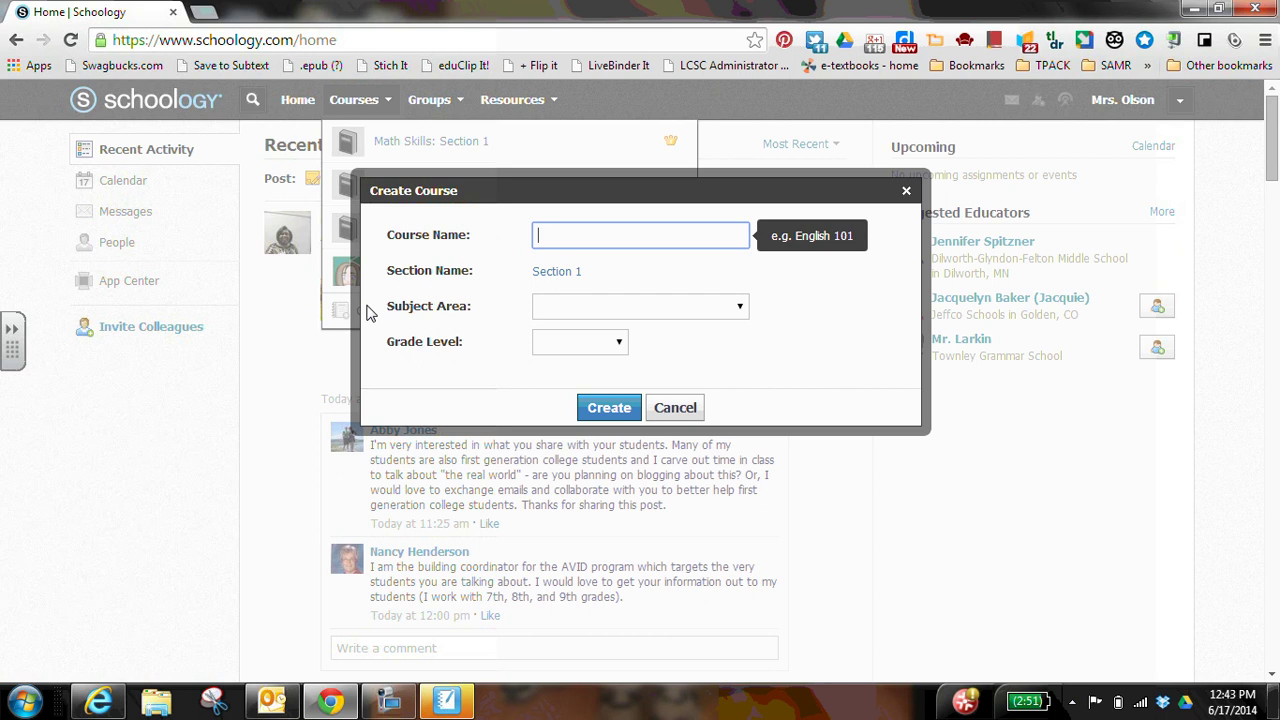
type("Algeb")
type("ra ")
type("I")
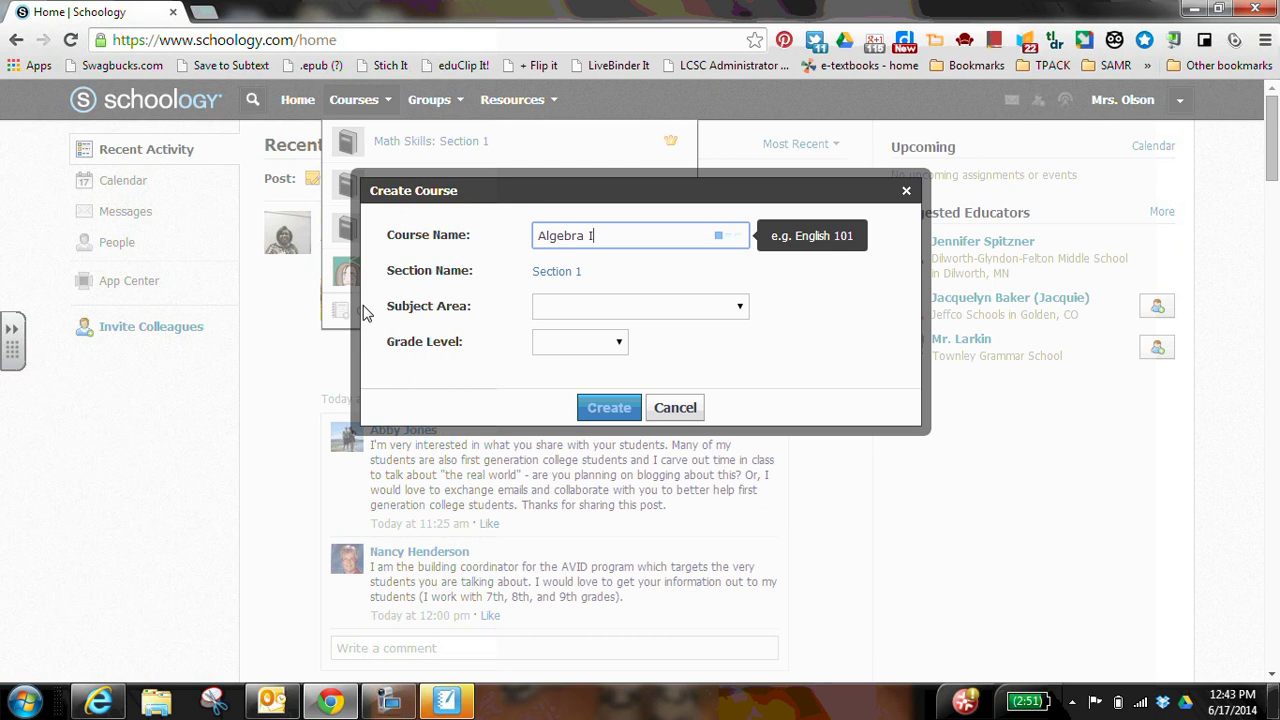
left_click(566, 279)
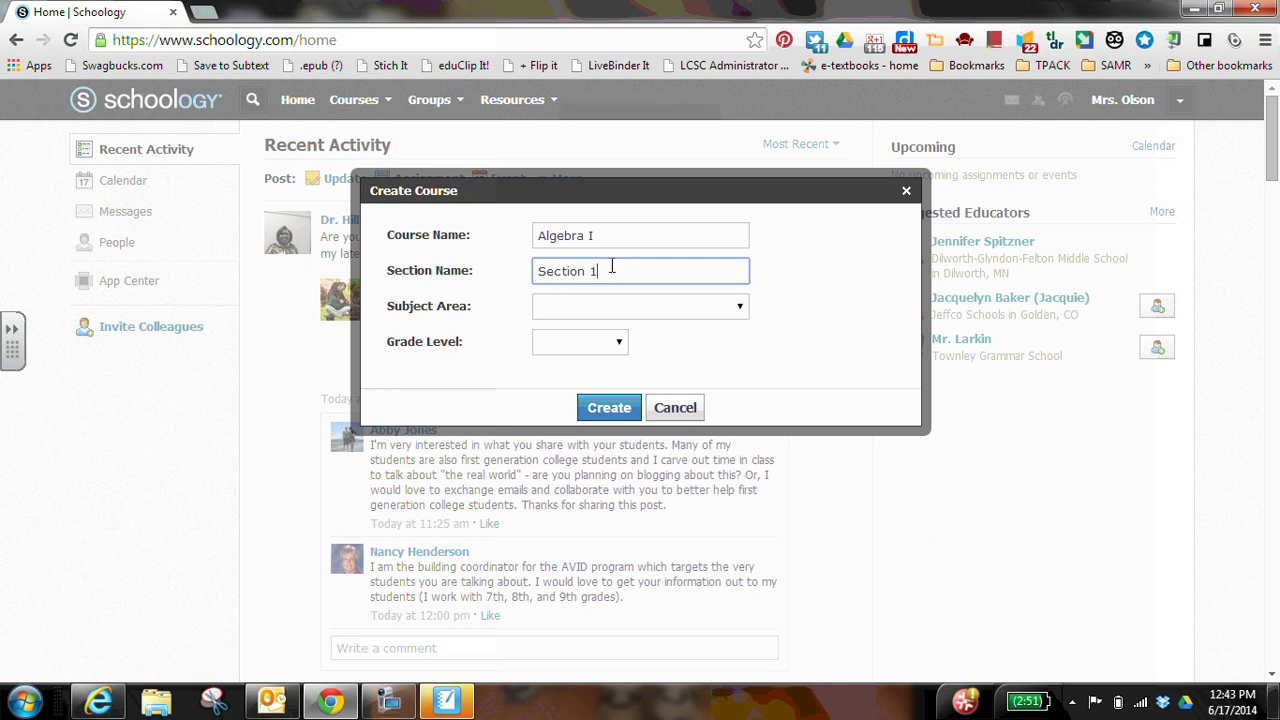
left_click(742, 318)
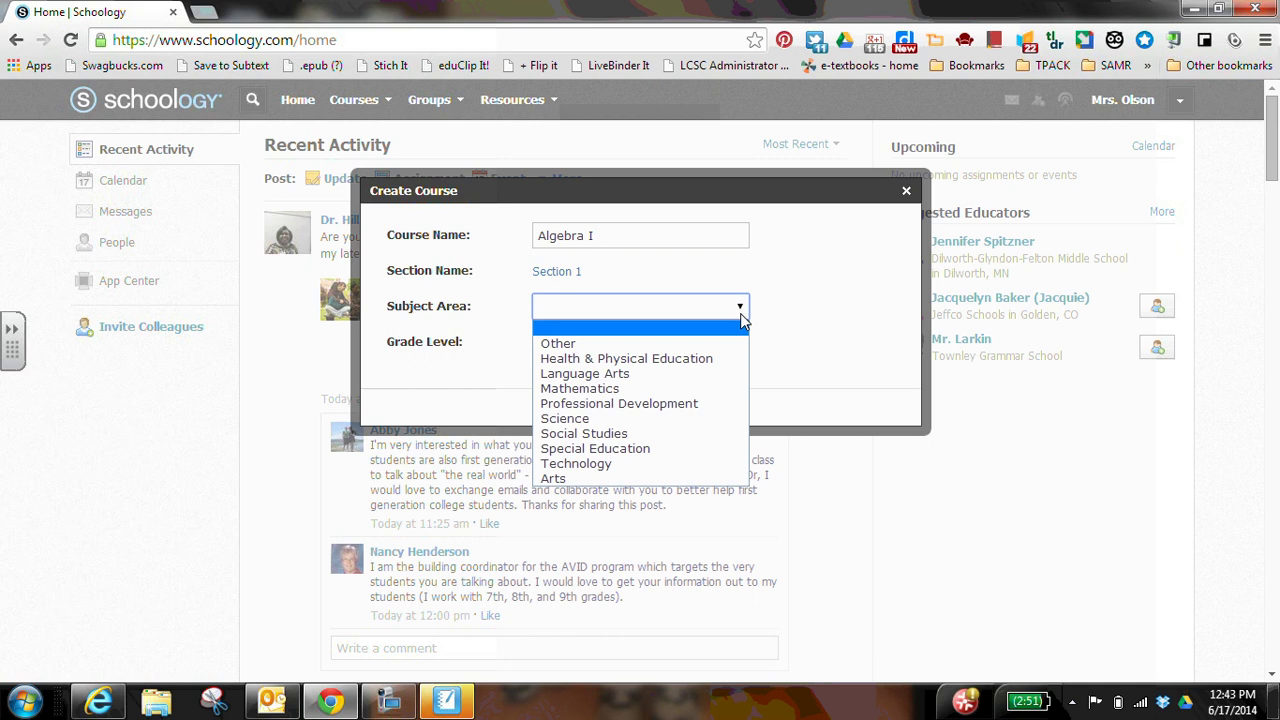
left_click(606, 389)
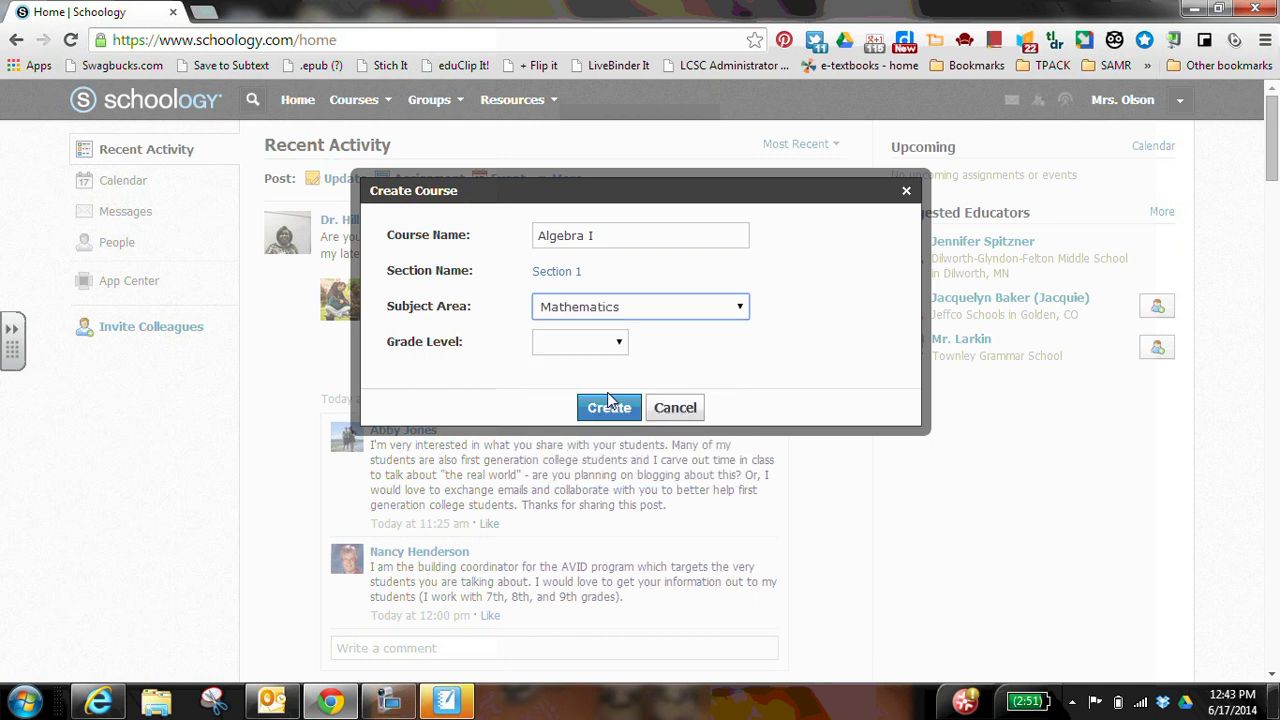
left_click(619, 343)
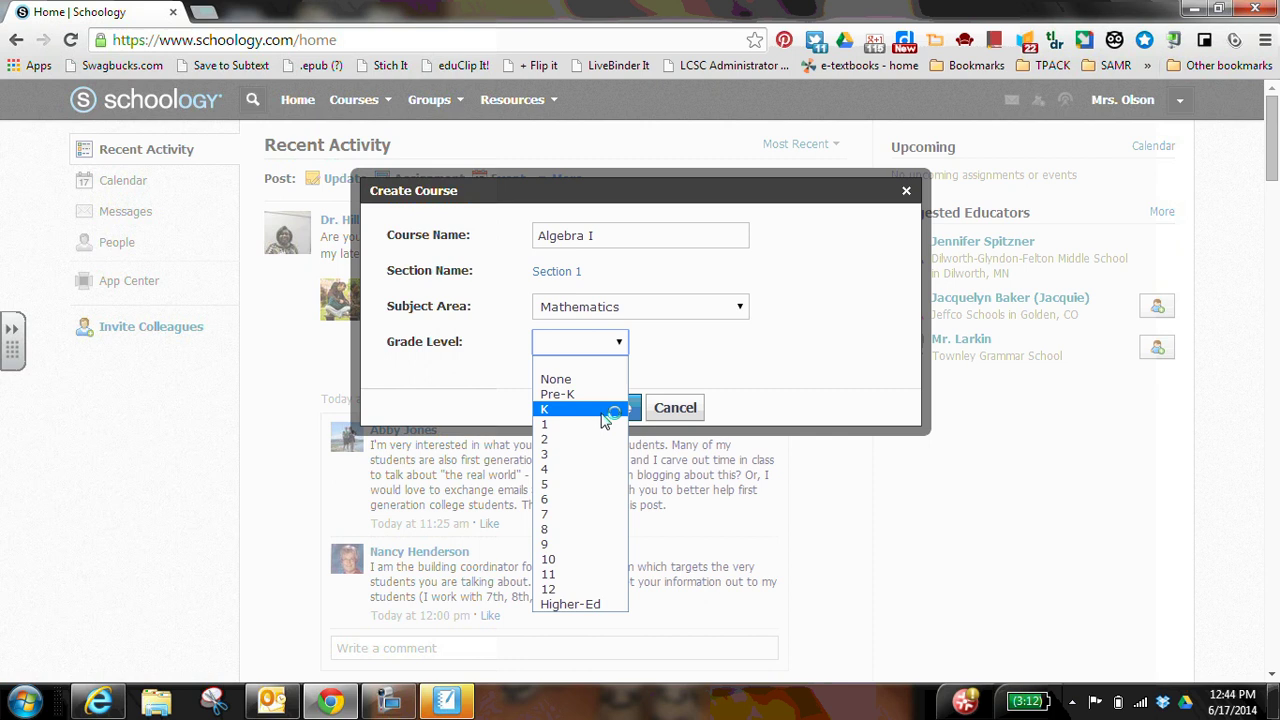
Set the Algebra I grade level to the single grade 8 rather than a range
left_click(563, 529)
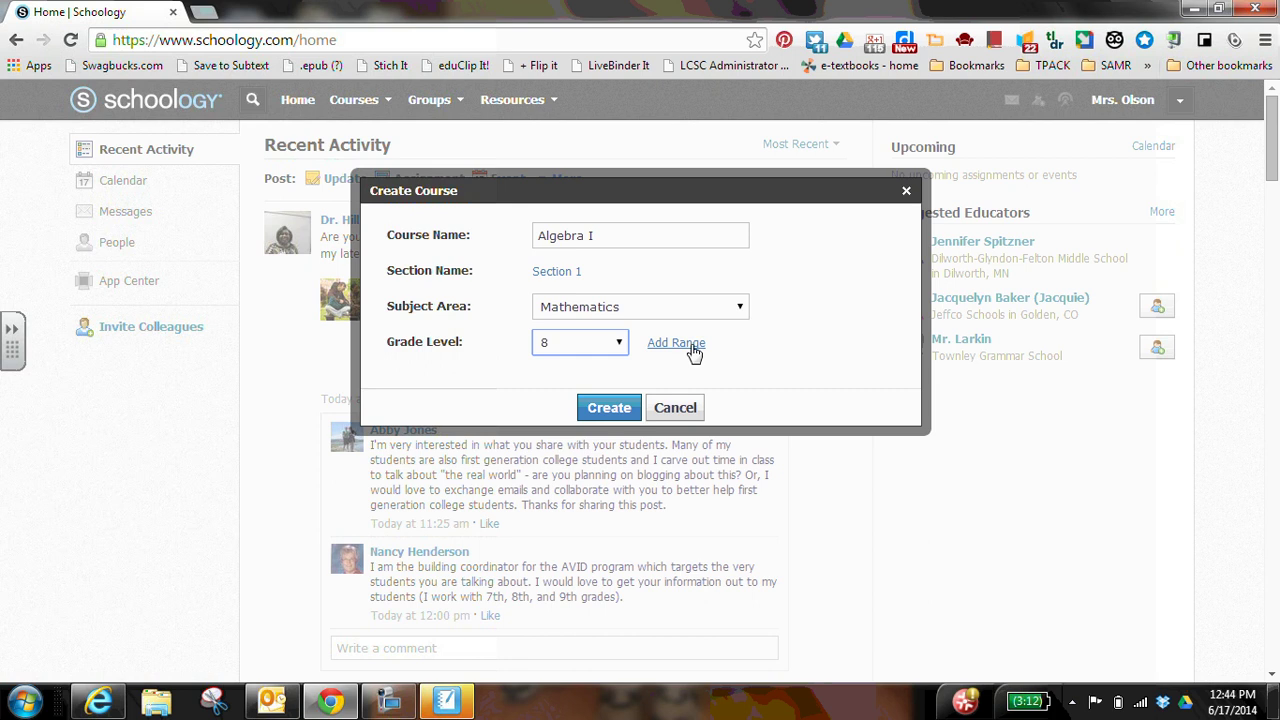
left_click(691, 349)
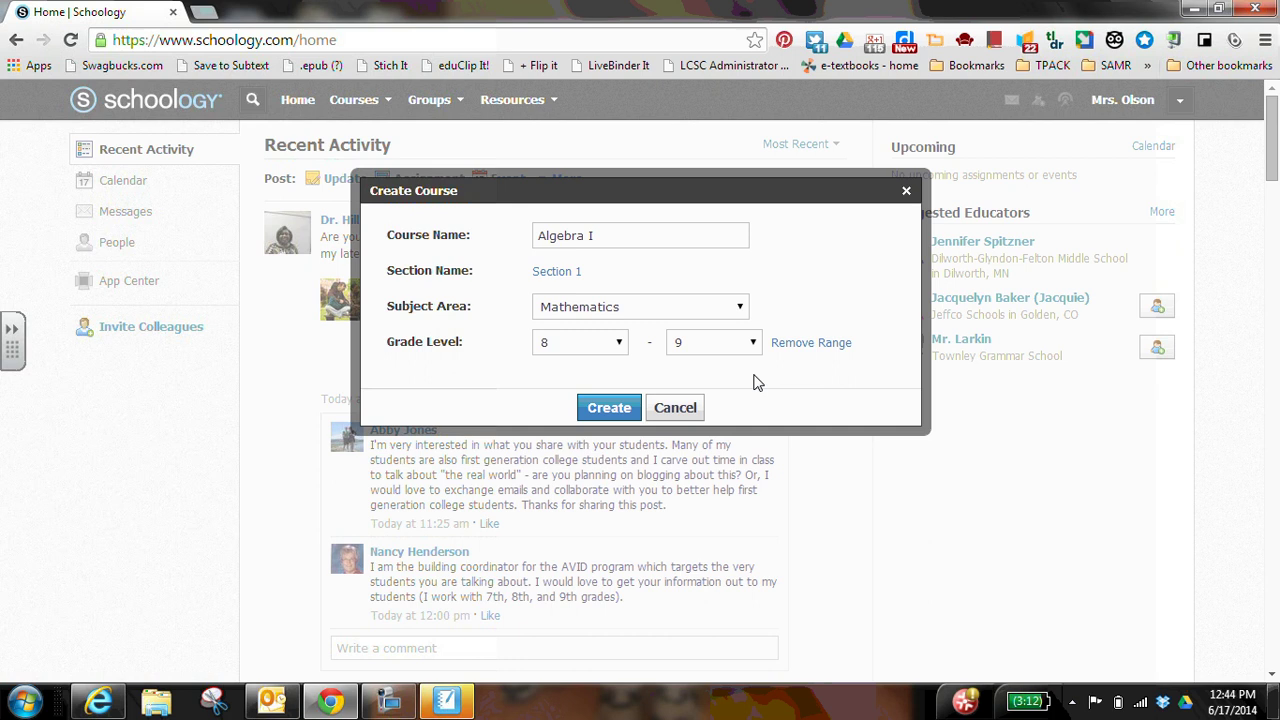
left_click(815, 345)
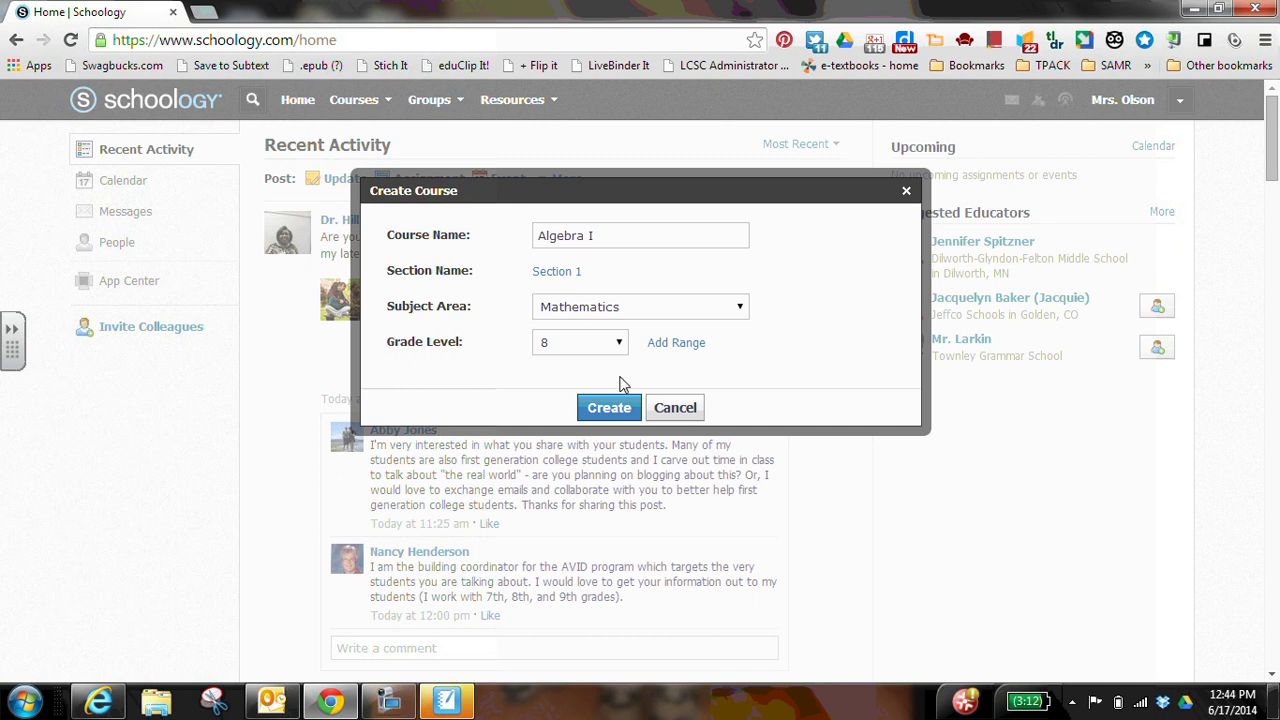
Create the Algebra I, Section 1 course and check it in the Courses menu
left_click(607, 408)
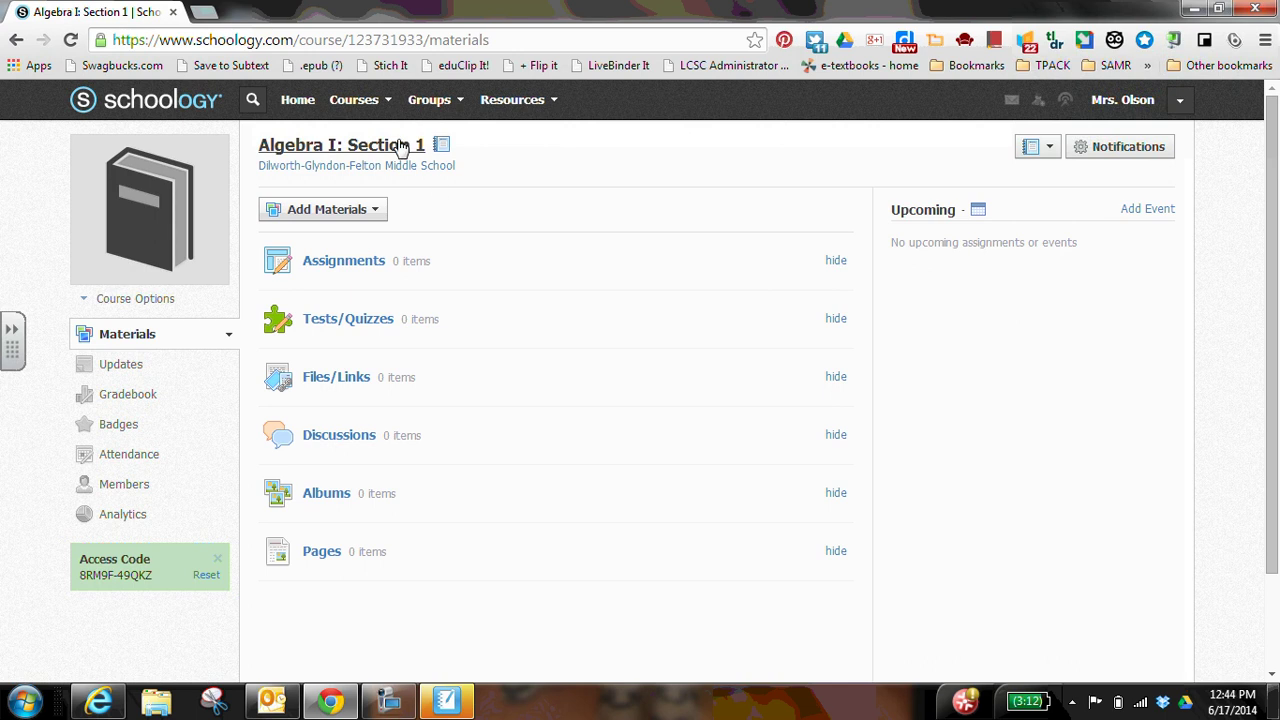
left_click(384, 101)
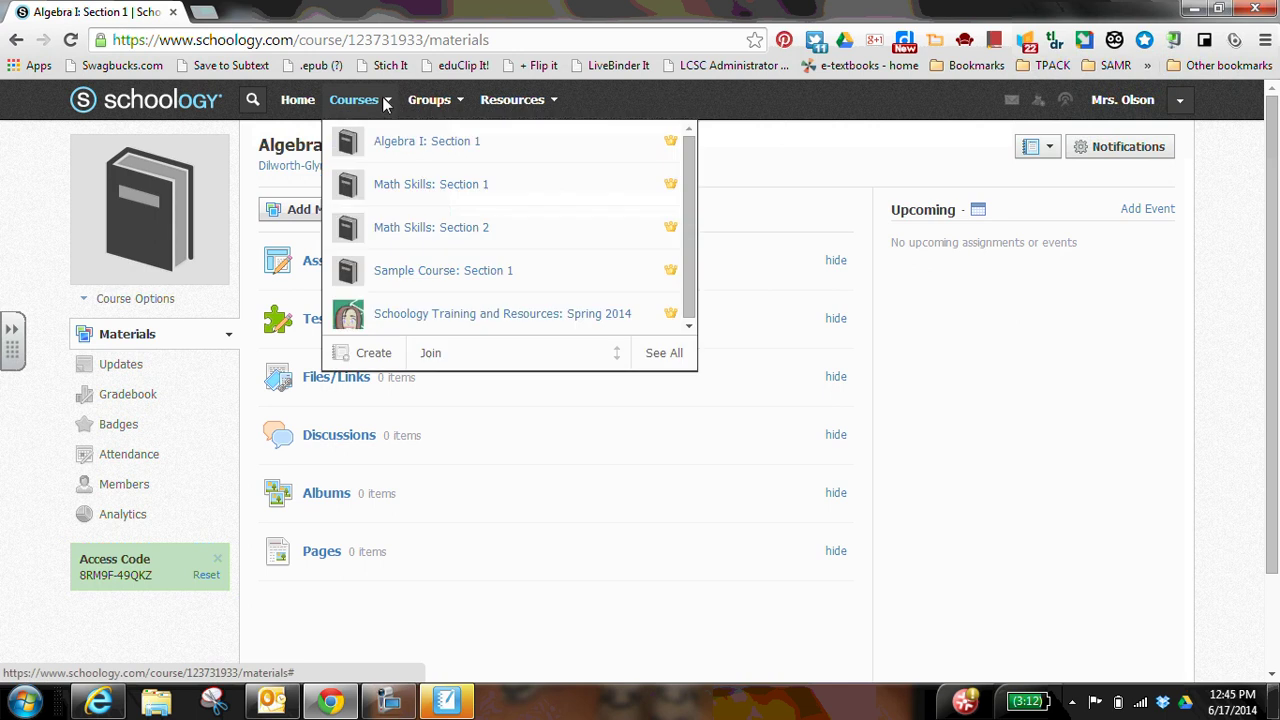
Show all courses and review Algebra I's settings, closing them without changes
left_click(664, 353)
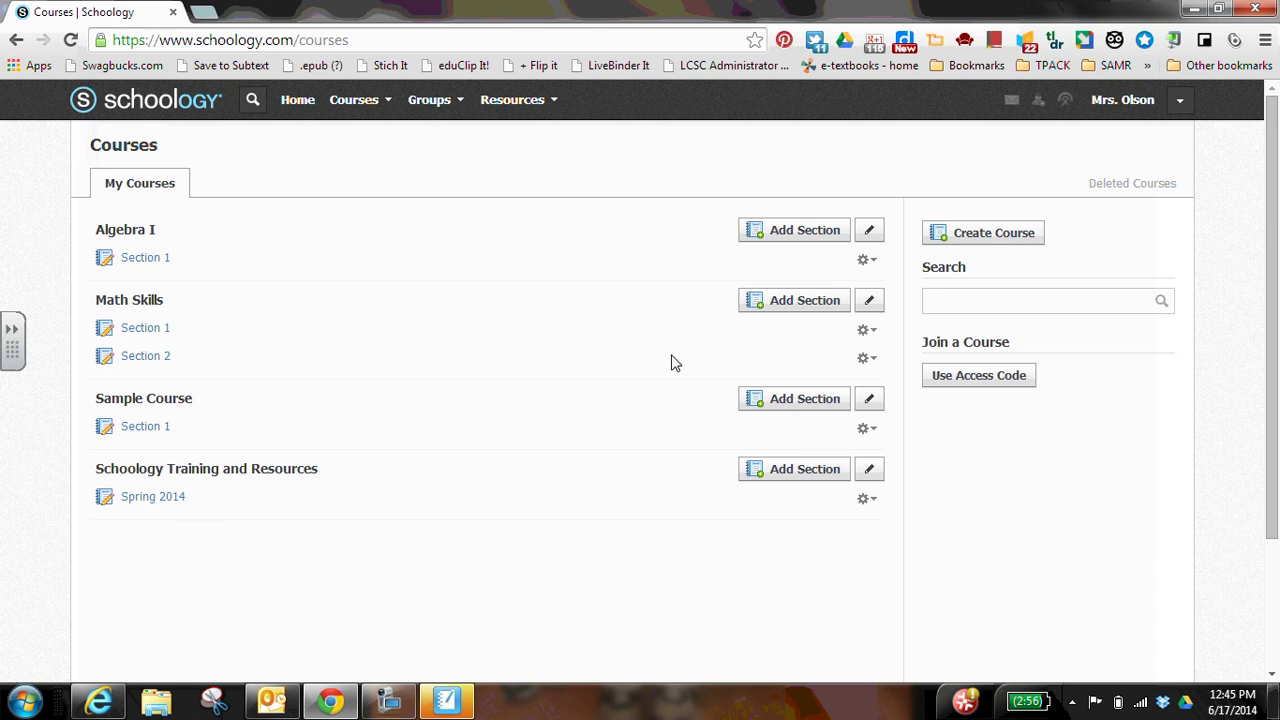
left_click(870, 233)
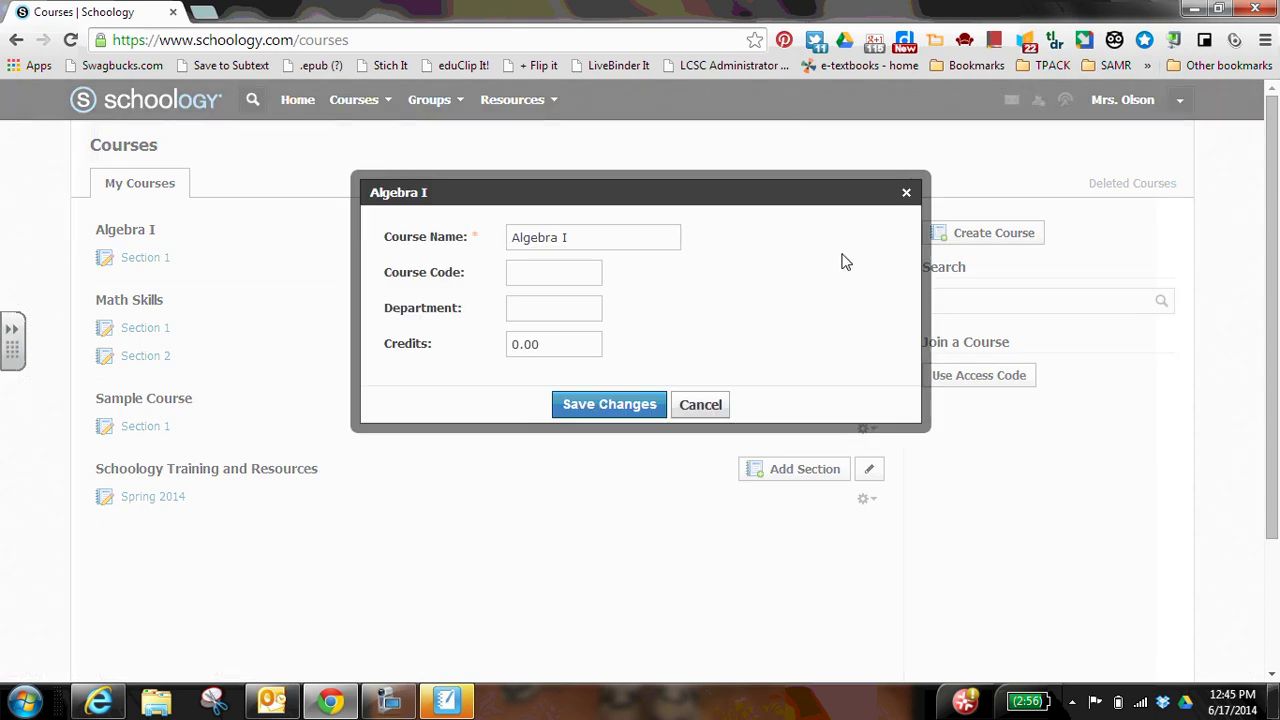
left_click(705, 413)
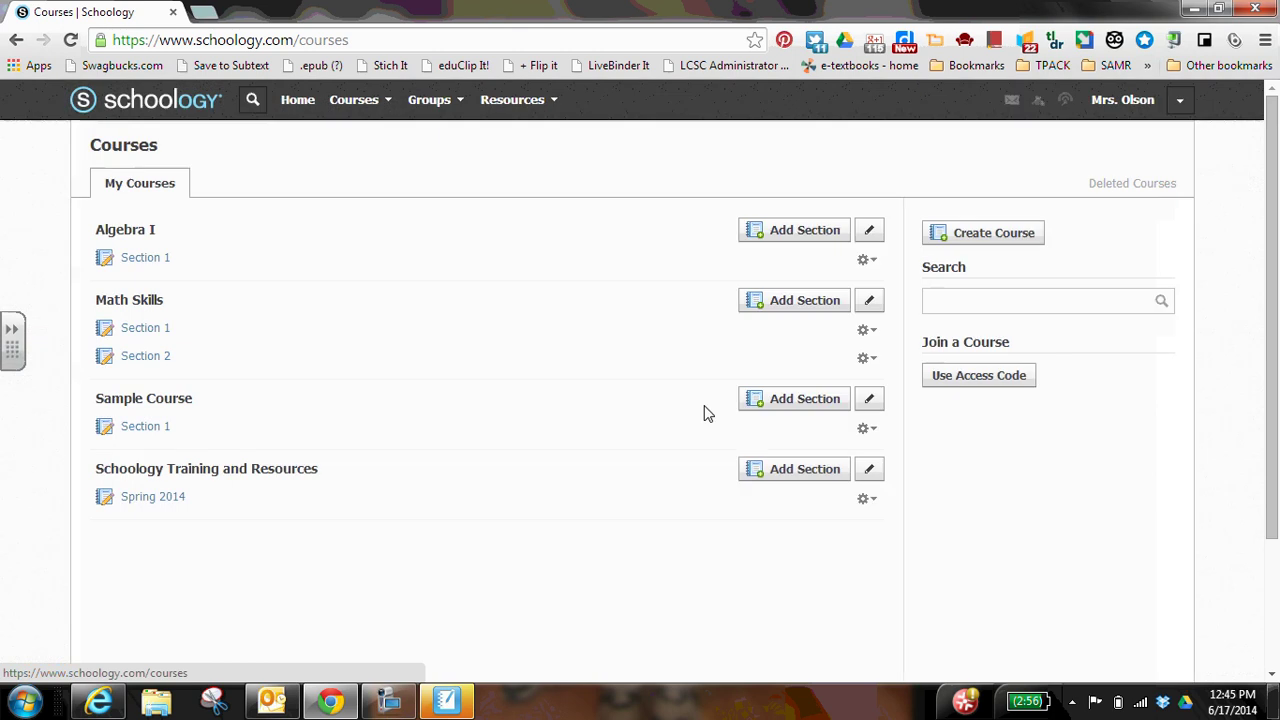
Add Section 2 to Algebra I under its default name
left_click(773, 234)
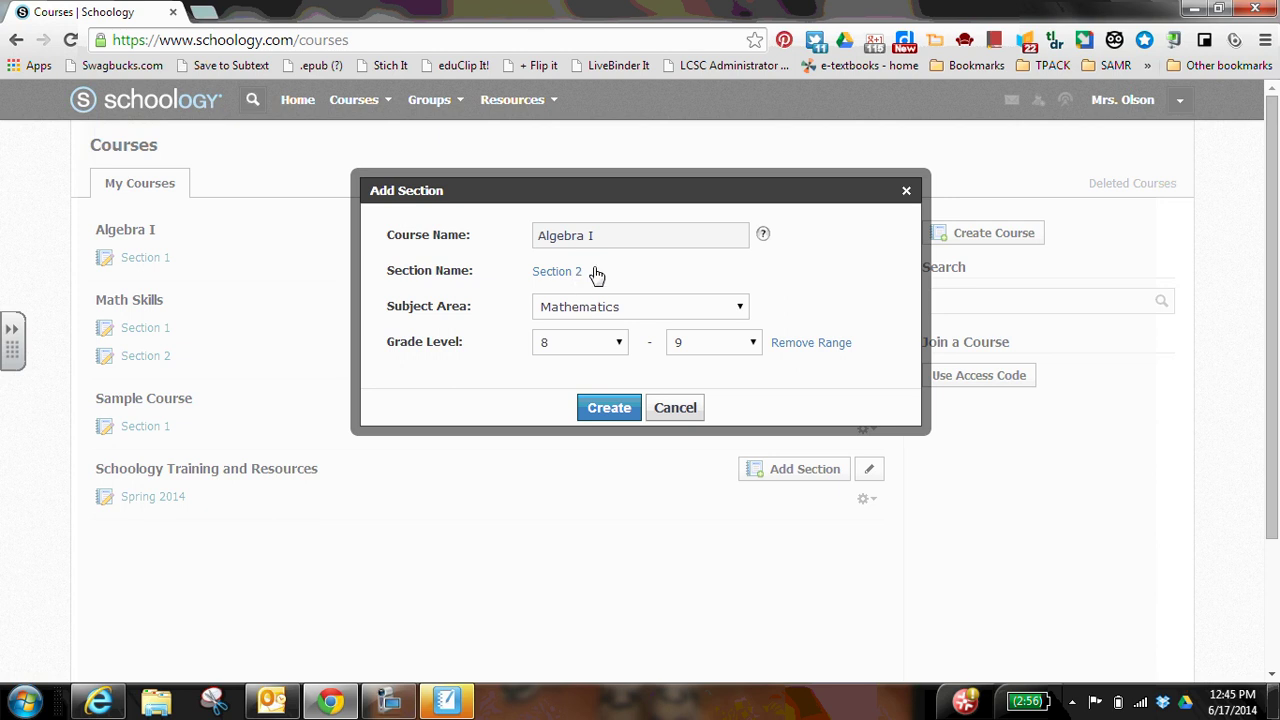
left_click(576, 272)
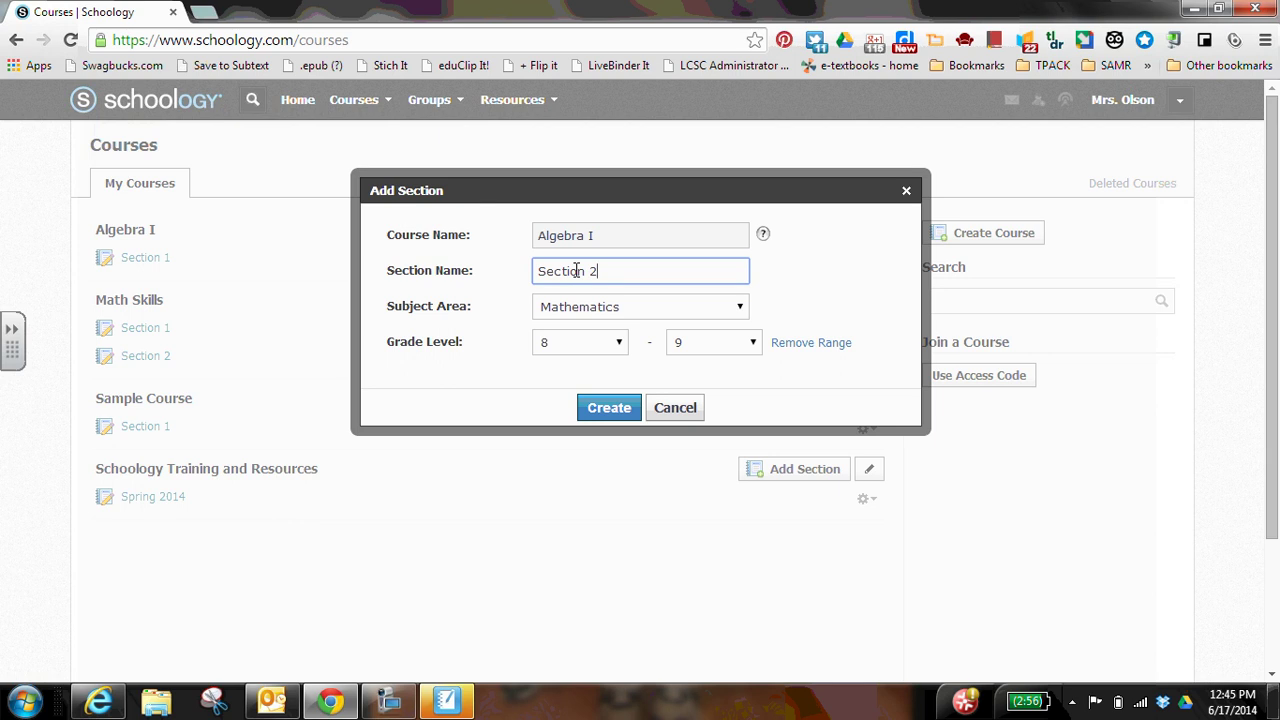
left_click(613, 408)
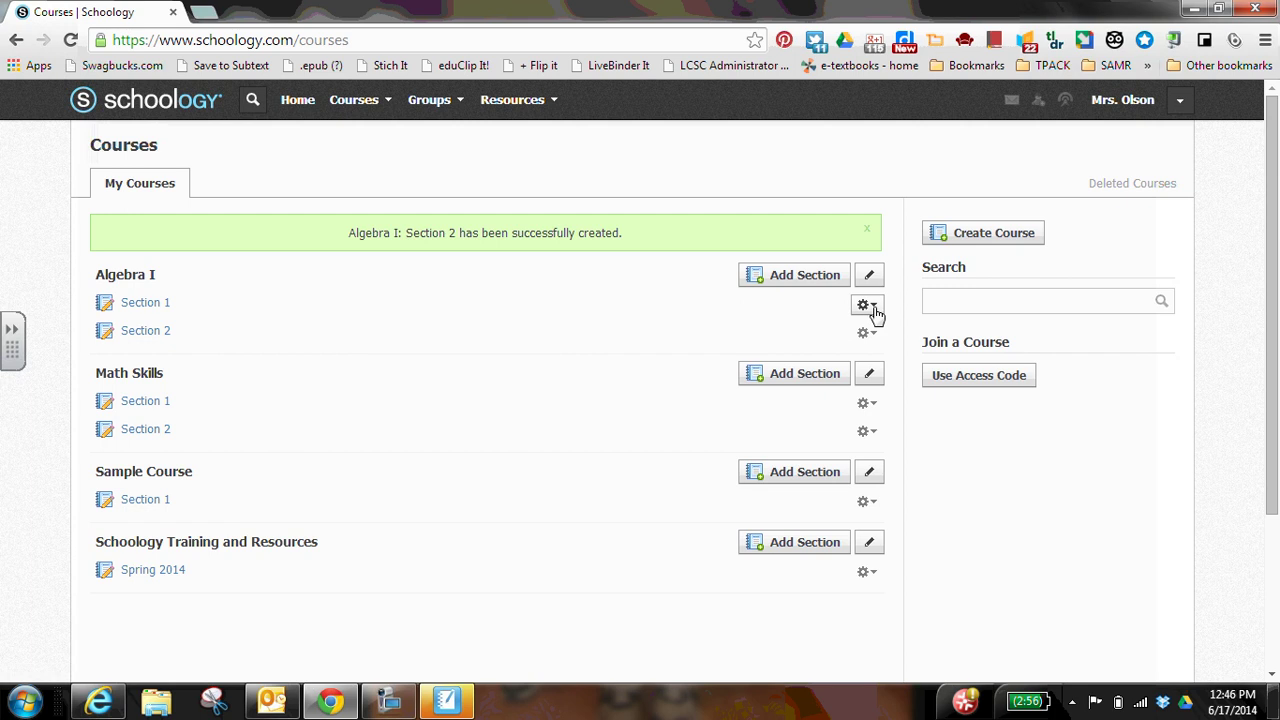
Check Section 1's options, then add Section 3 to Algebra I
left_click(875, 313)
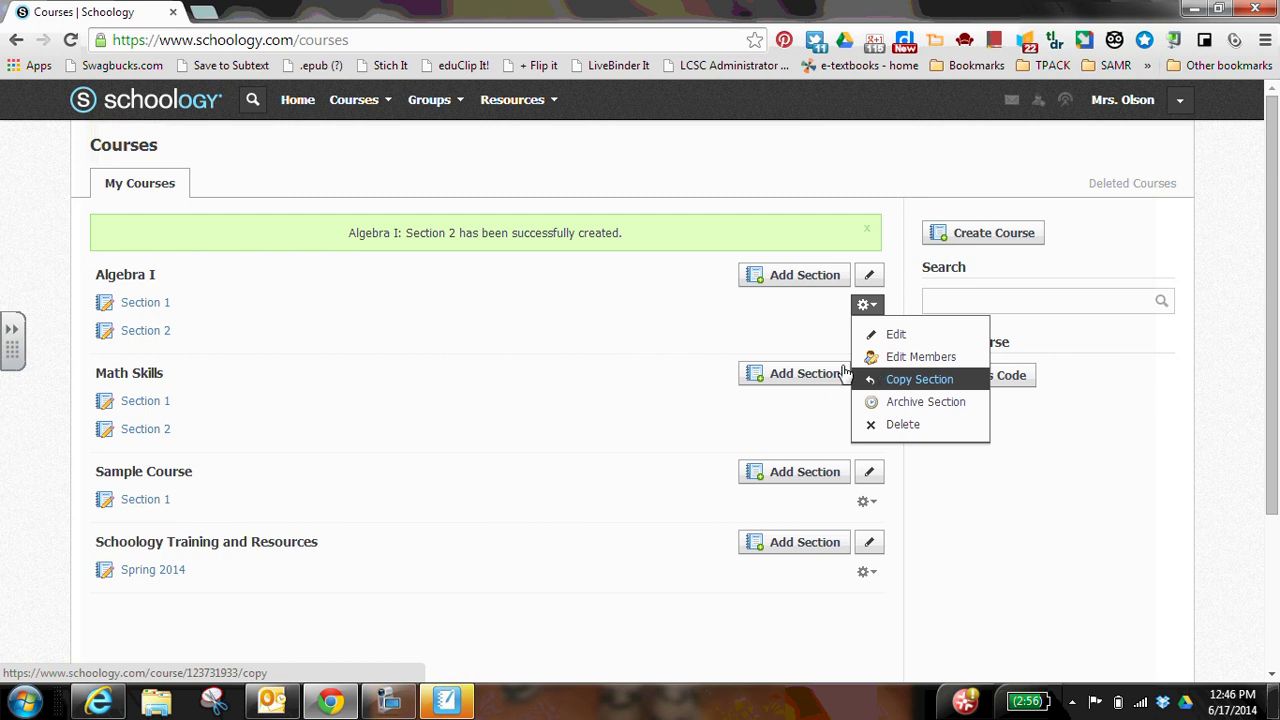
left_click(692, 324)
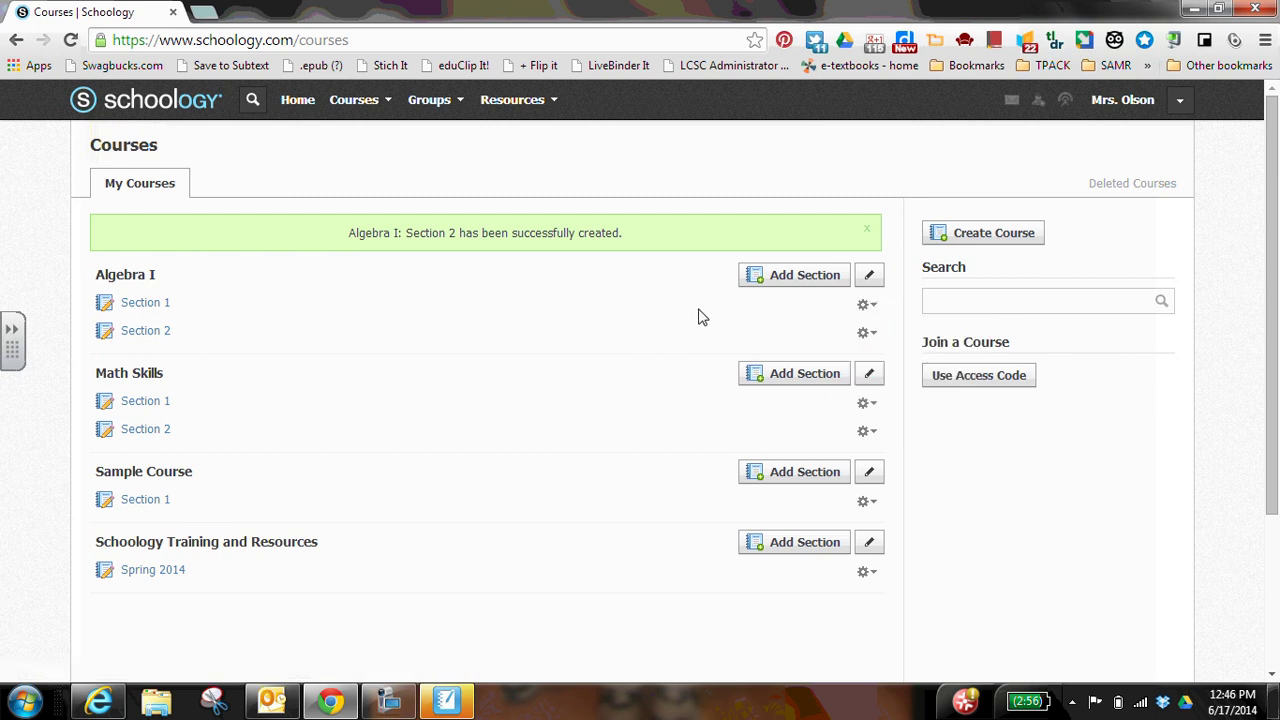
left_click(781, 278)
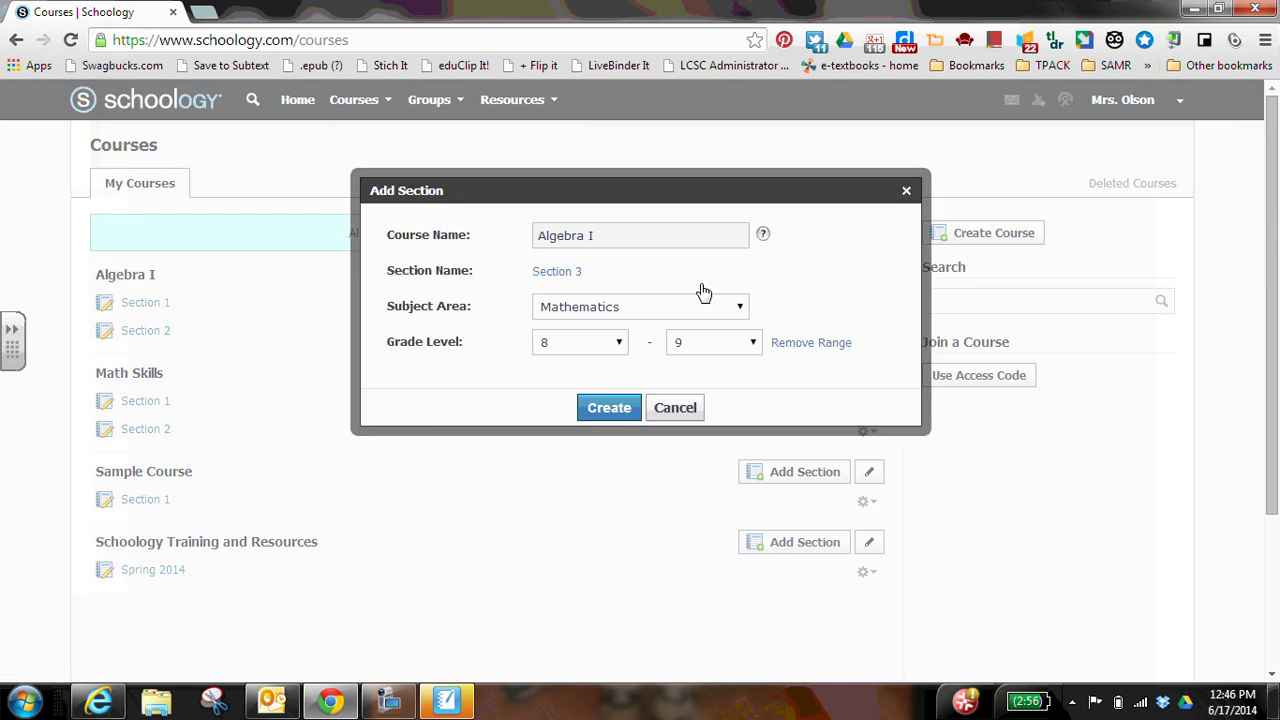
left_click(603, 413)
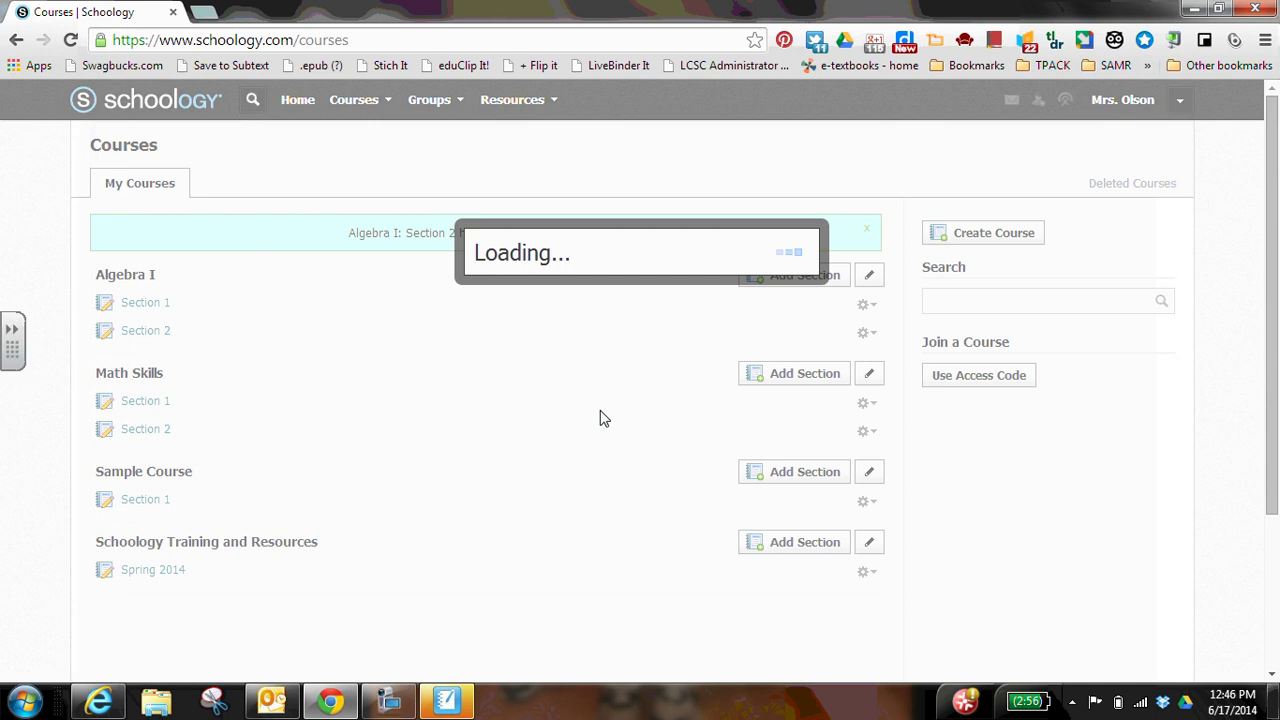